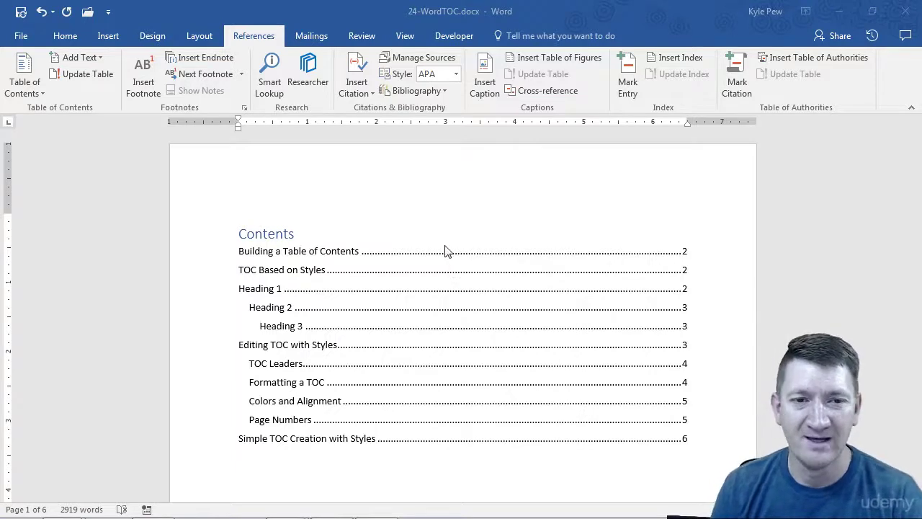
Open the Custom Table of Contents settings for the existing contents list
left_click(361, 286)
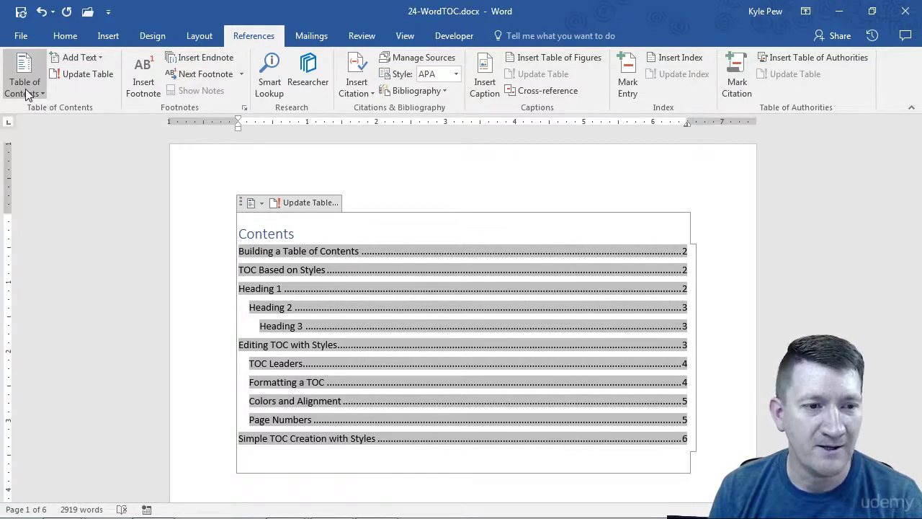
left_click(108, 422)
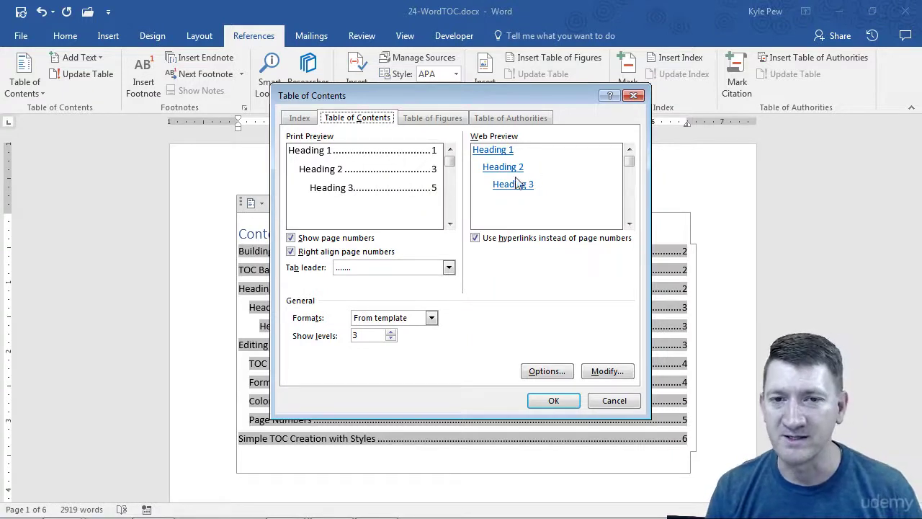
left_click(290, 239)
left_click(290, 238)
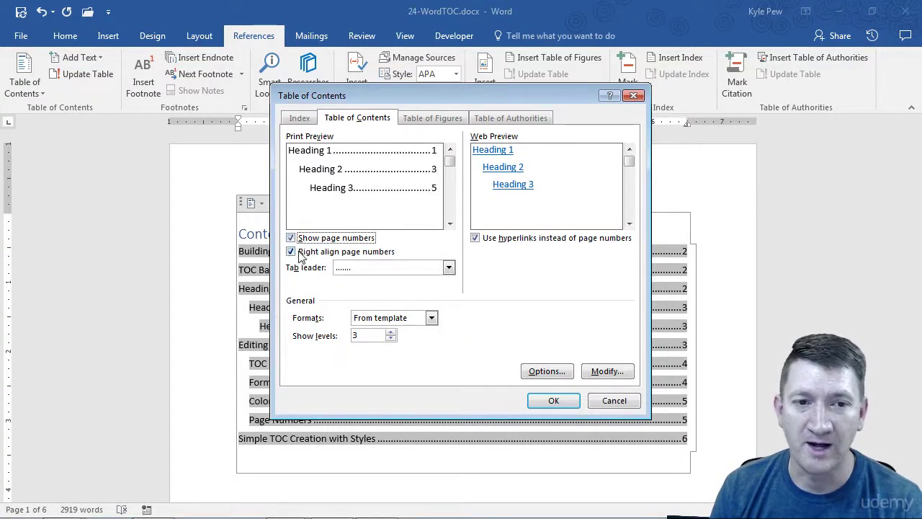
left_click(291, 252)
left_click(291, 253)
left_click(290, 252)
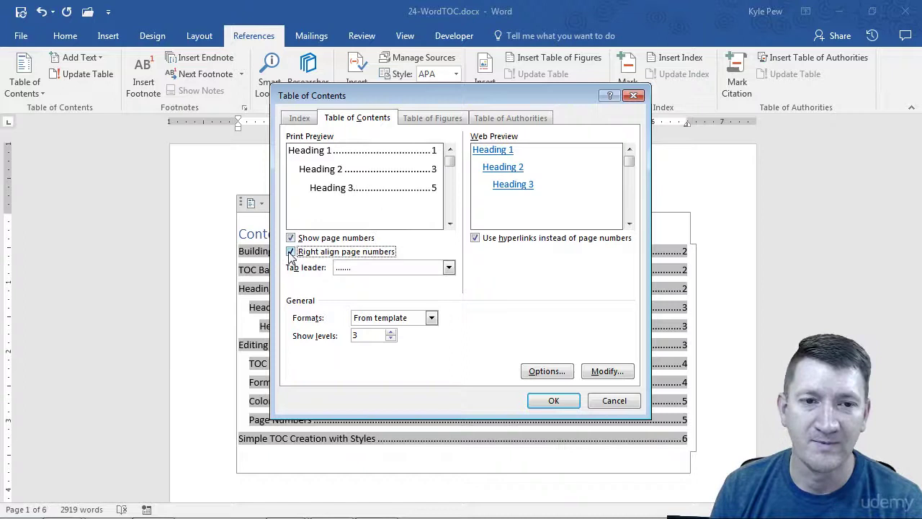
left_click(398, 273)
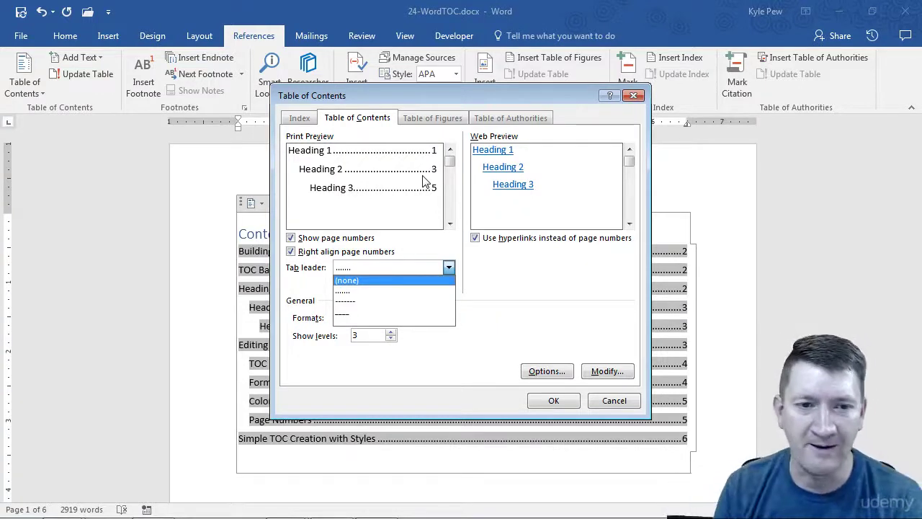
left_click(342, 314)
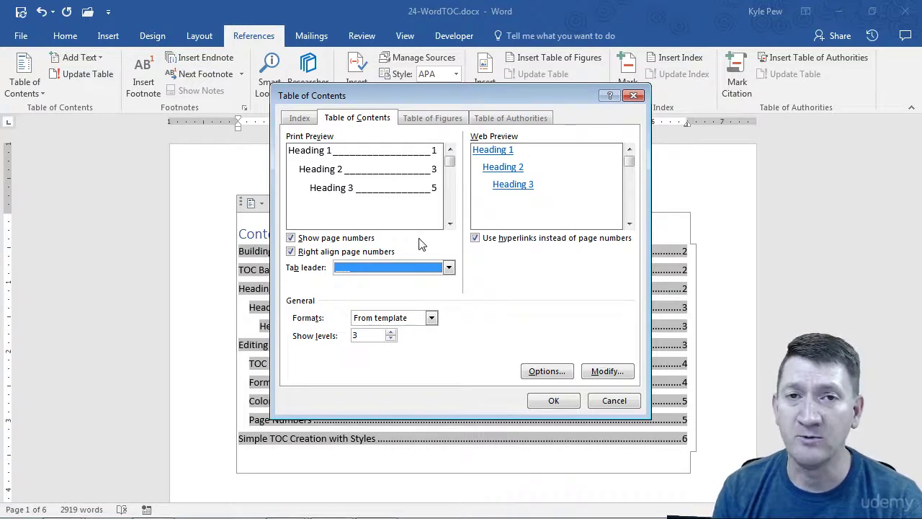
left_click(441, 267)
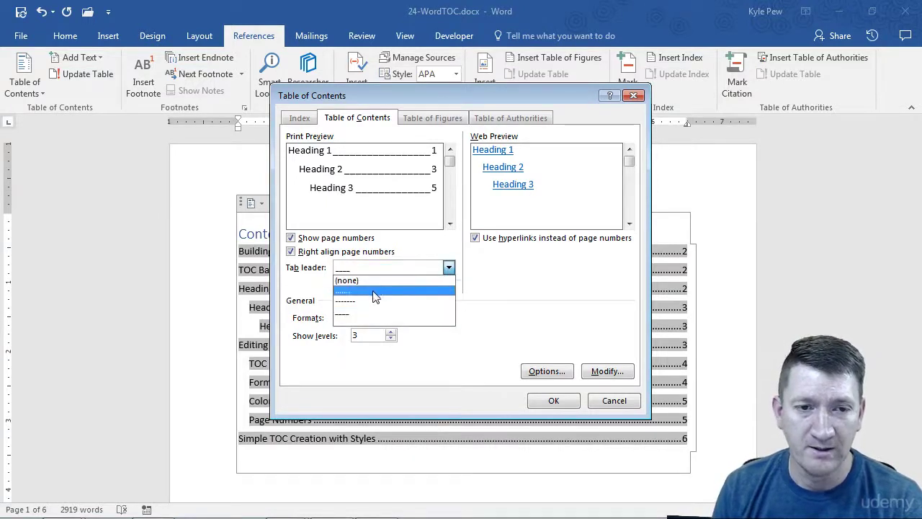
left_click(375, 296)
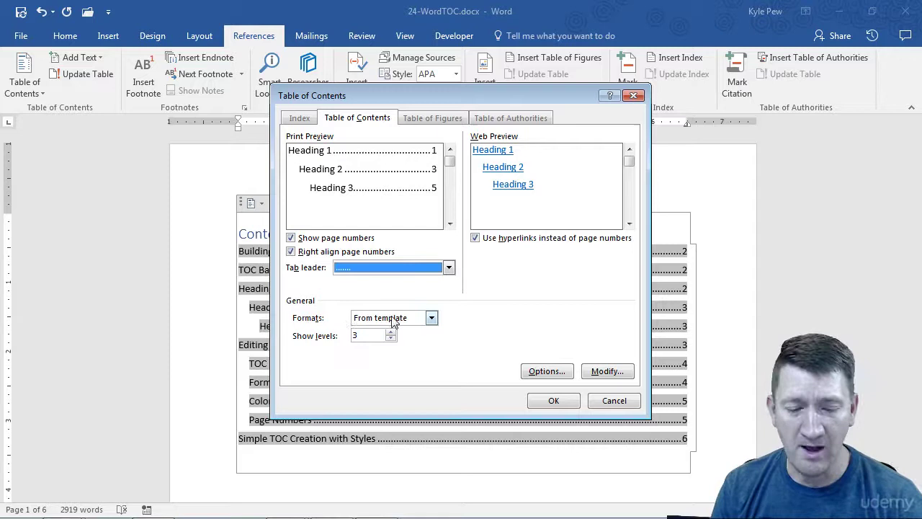
left_click_drag(284, 309, 464, 327)
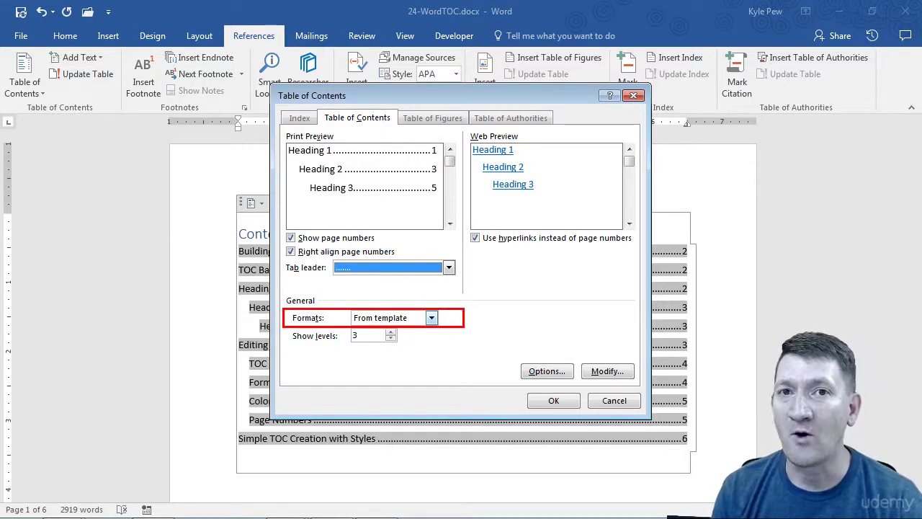
Preview the Classic, Modern, Simple and Formal contents formats, then choose Distinctive
left_click(431, 318)
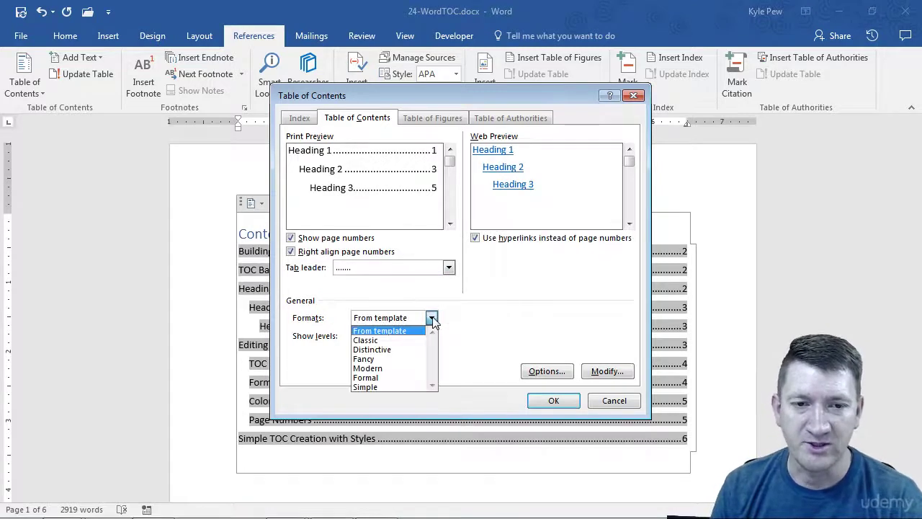
left_click(397, 340)
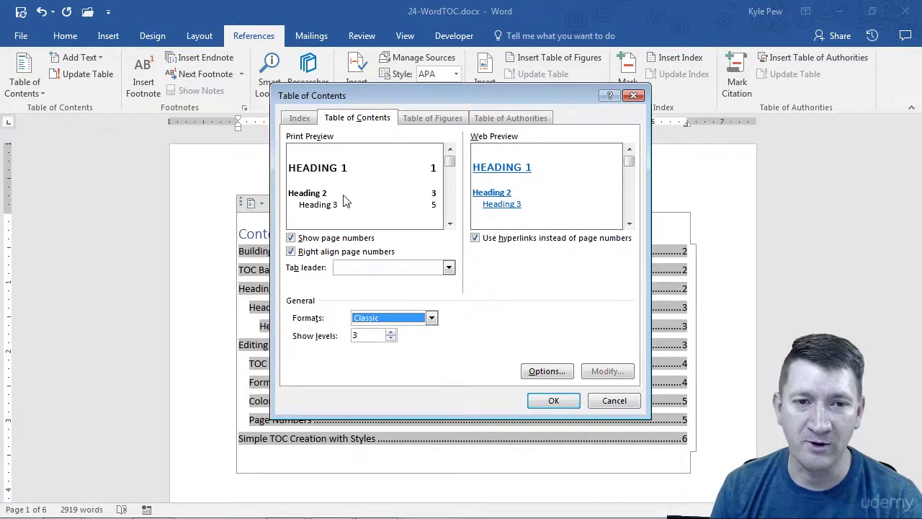
left_click(431, 317)
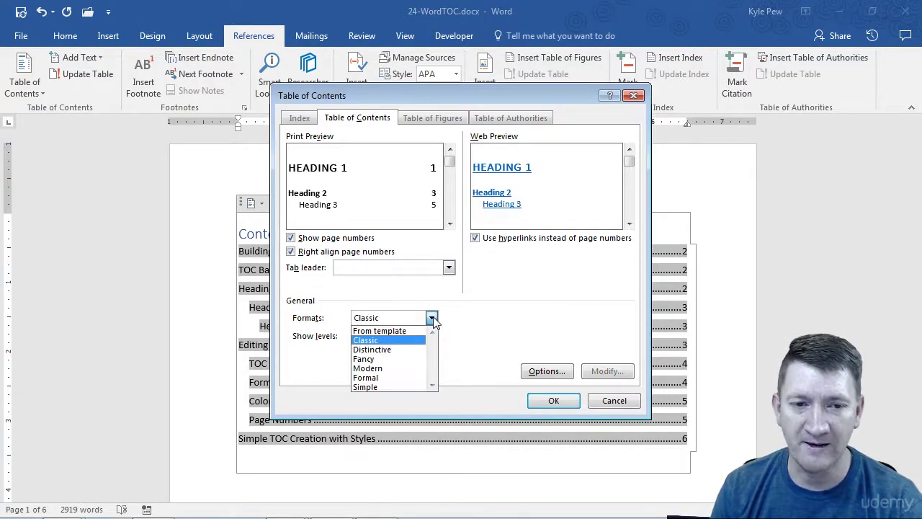
left_click(384, 369)
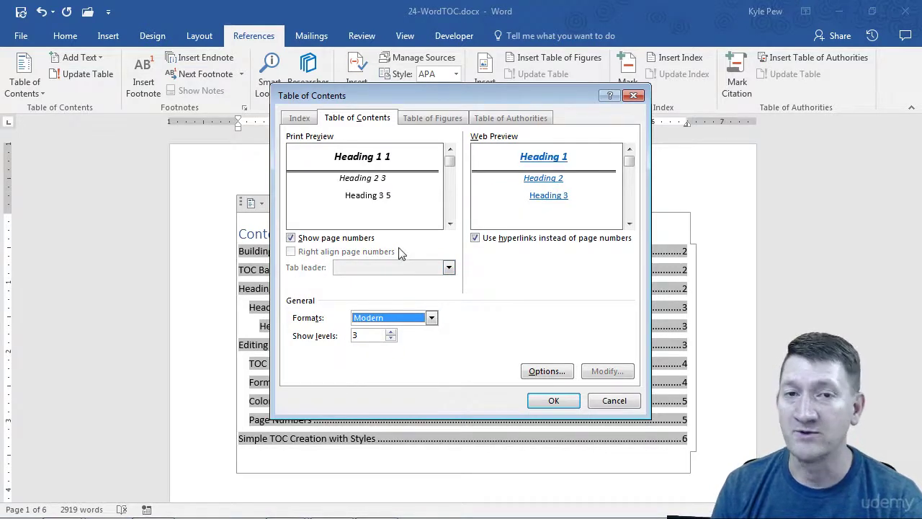
left_click(431, 318)
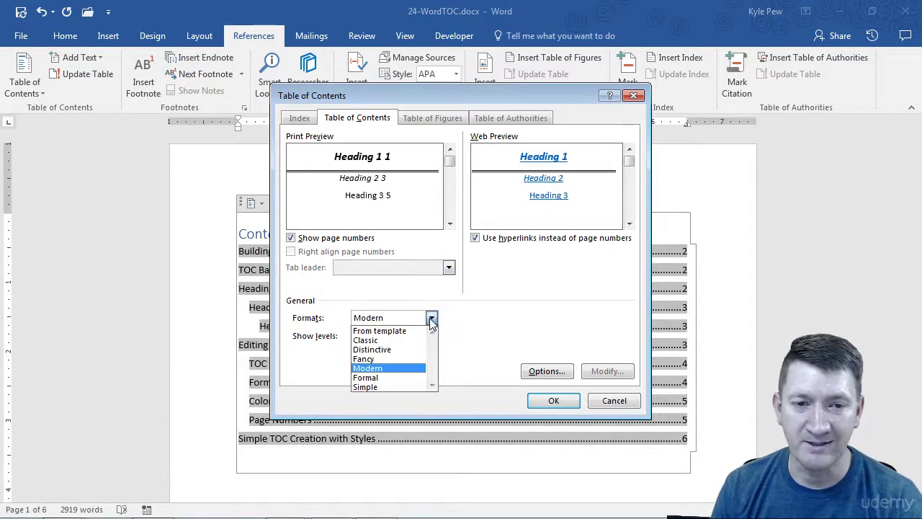
left_click(388, 388)
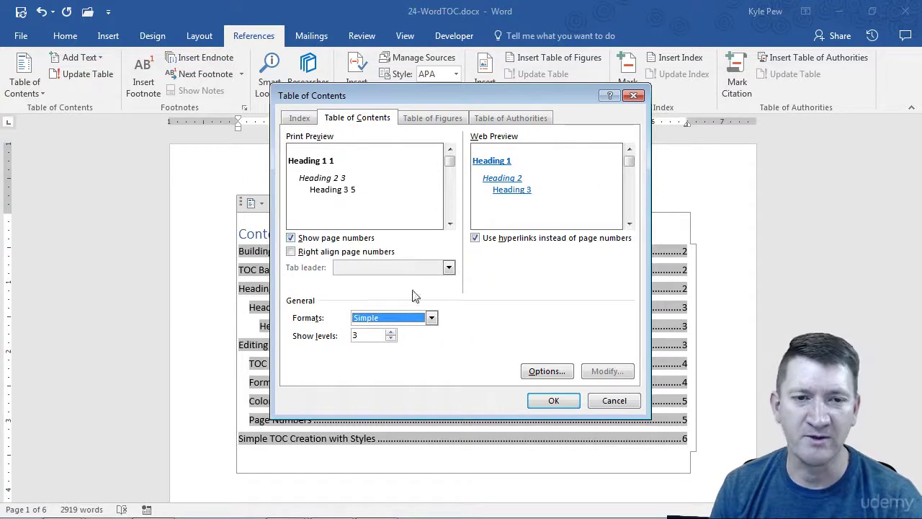
left_click(431, 318)
left_click(403, 378)
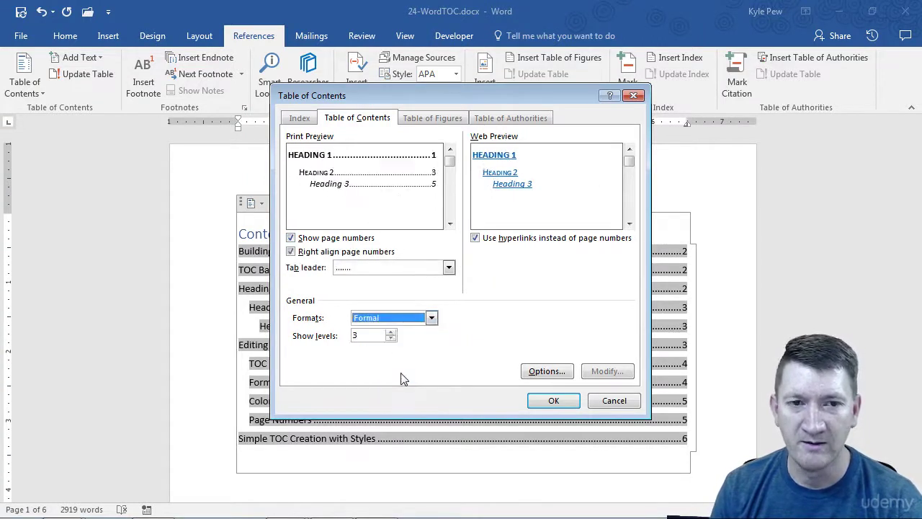
left_click(431, 318)
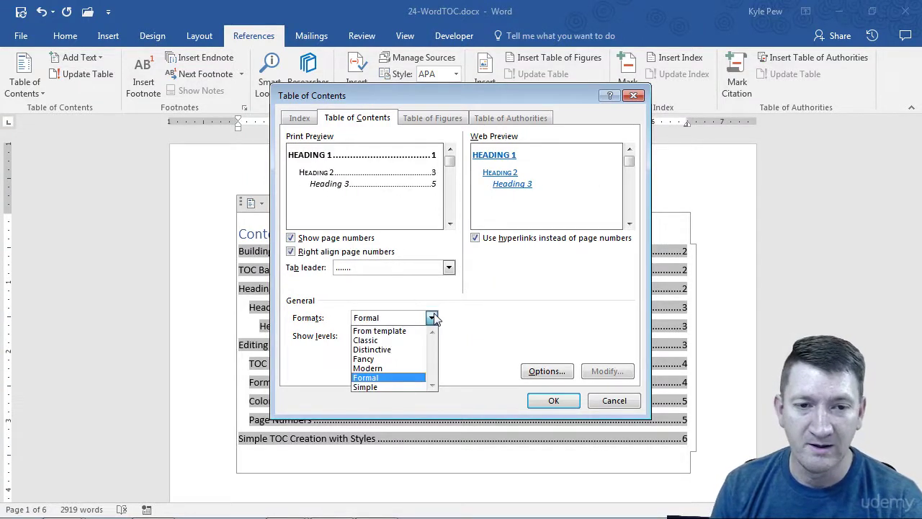
left_click(396, 340)
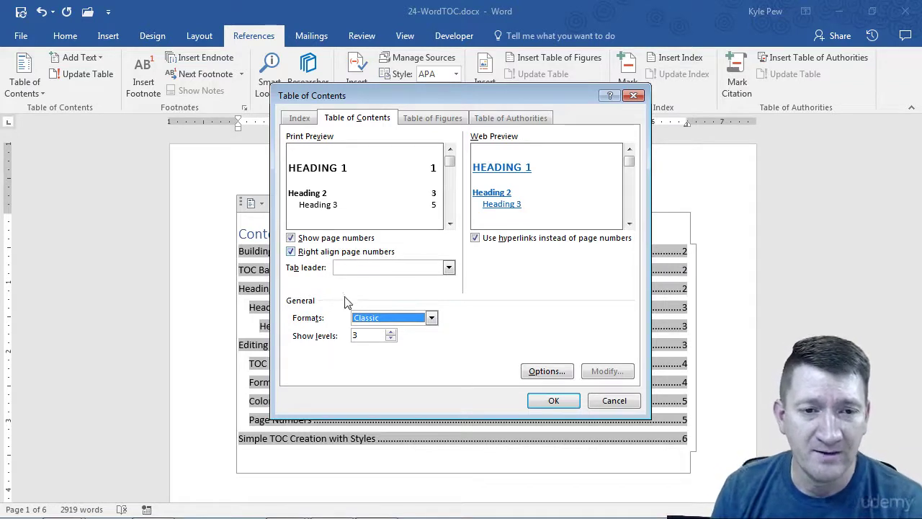
left_click(431, 318)
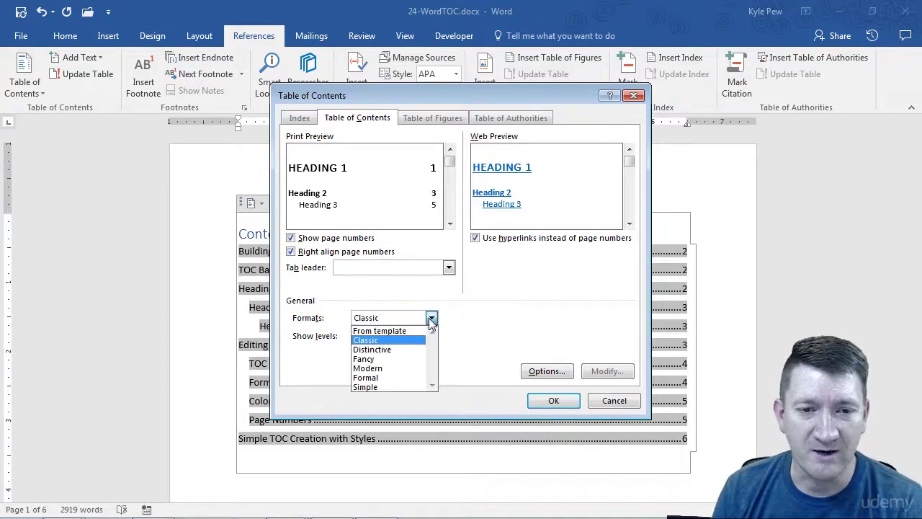
left_click(382, 350)
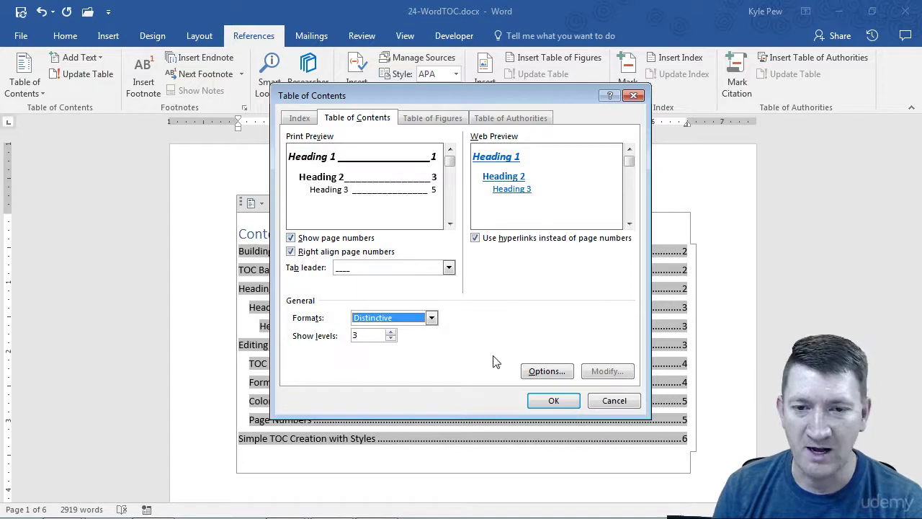
Apply the Distinctive format and confirm replacing the existing table of contents
left_click(546, 402)
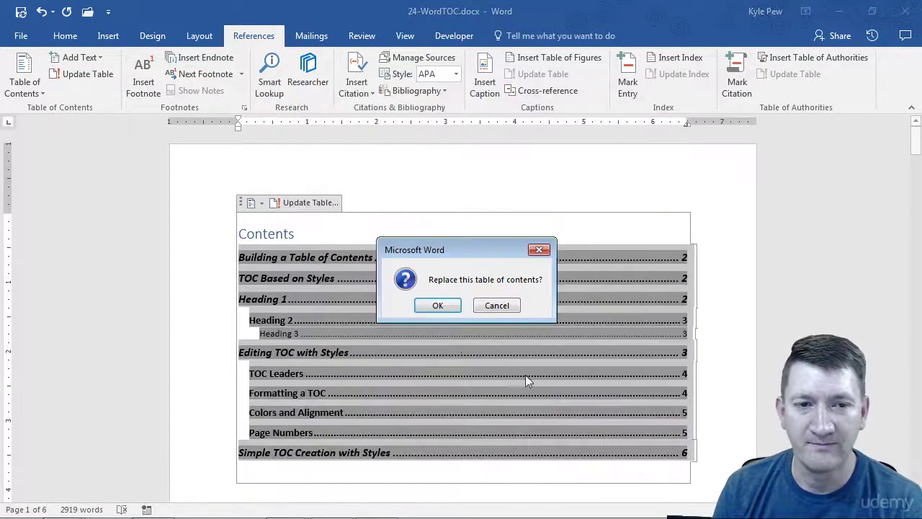
left_click_drag(437, 248, 443, 150)
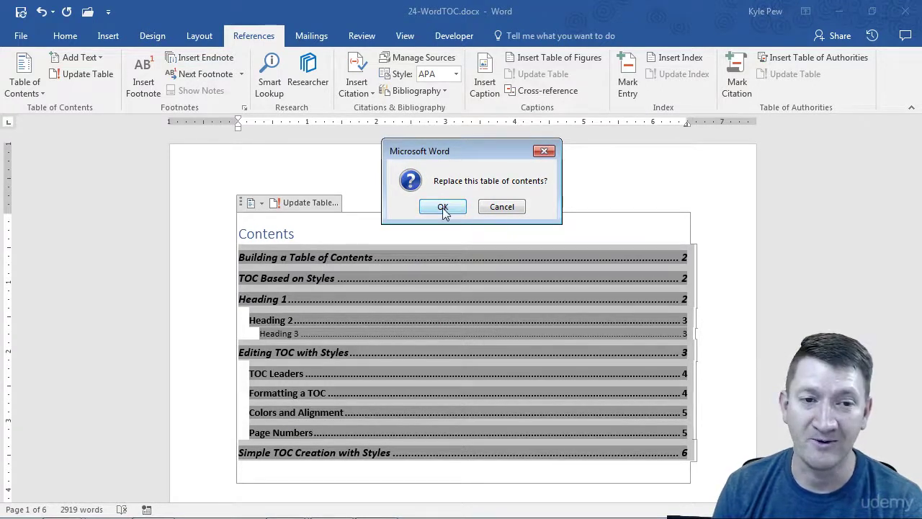
left_click(443, 207)
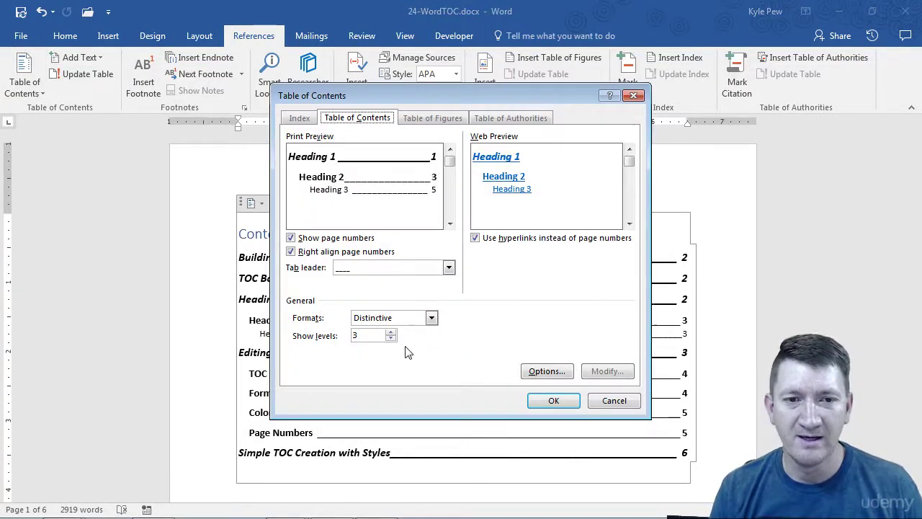
Switch the contents format back to From template with dotted leaders
left_click(432, 318)
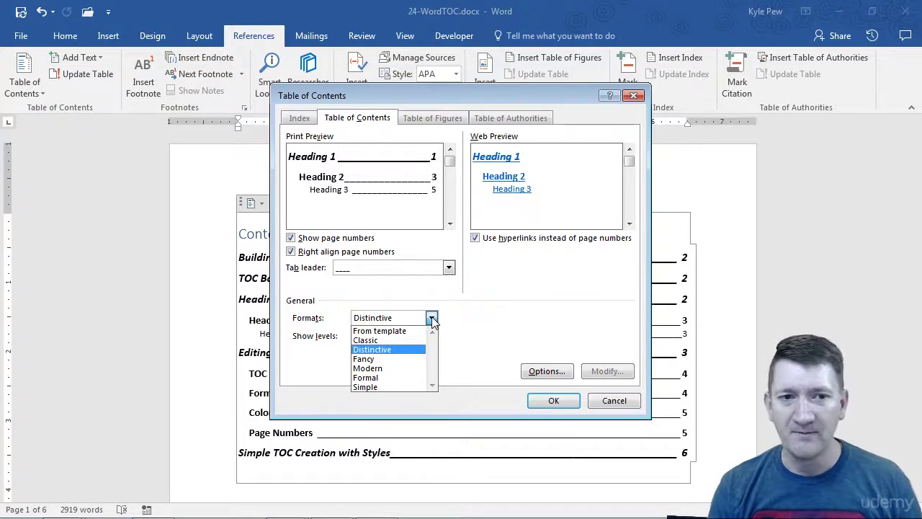
left_click(381, 94)
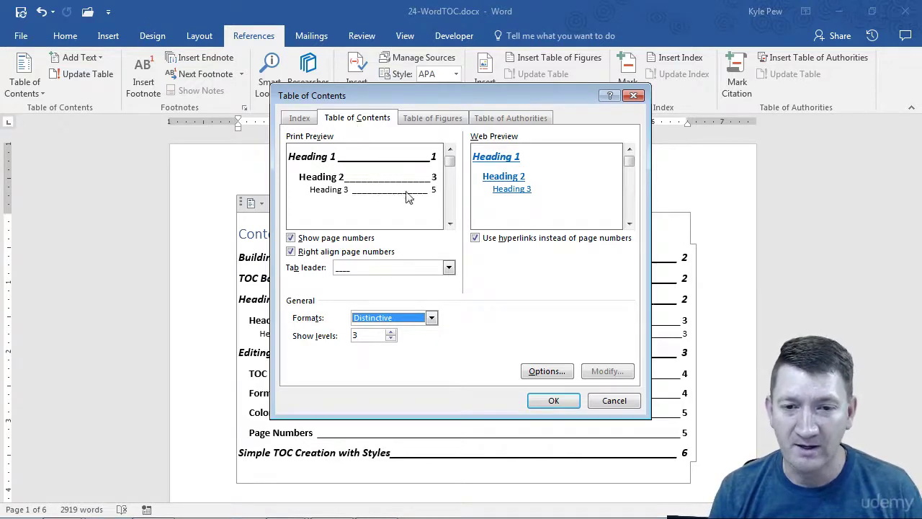
left_click(435, 316)
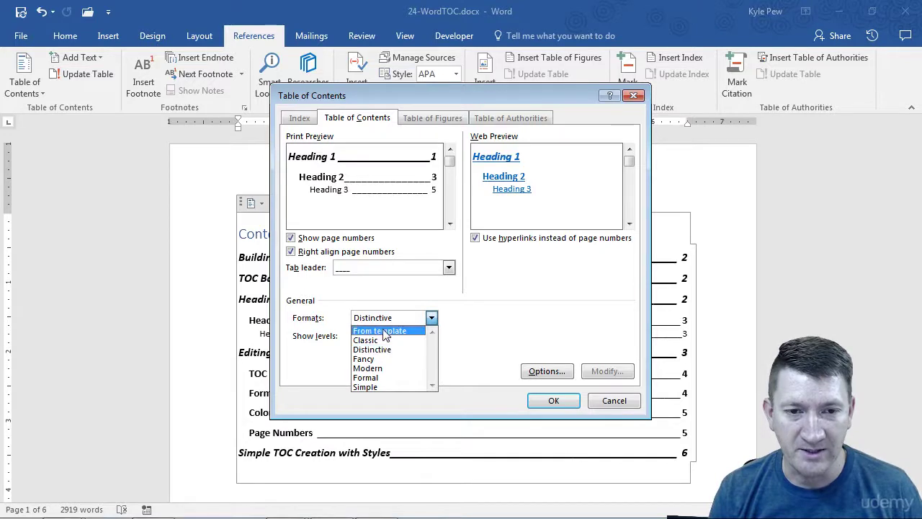
left_click(393, 329)
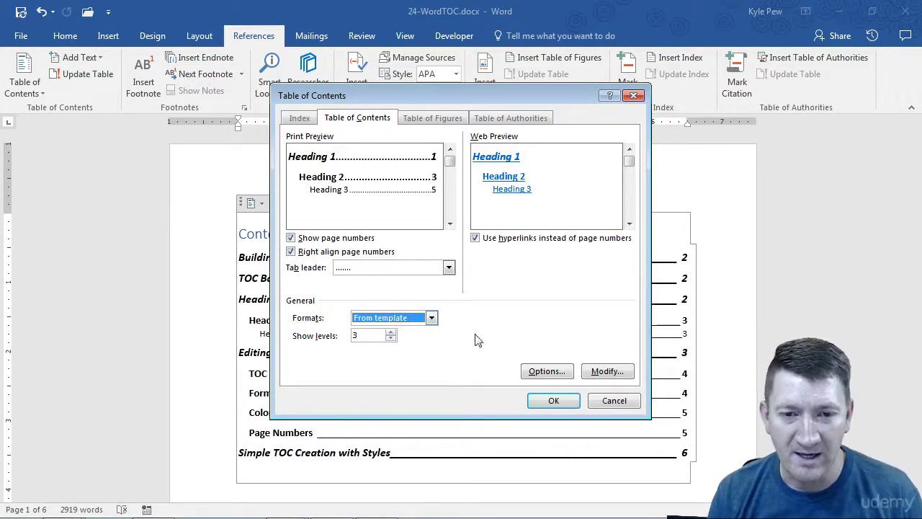
Change the TOC 1 style to Accent 1 blue at 16 pt
left_click(607, 372)
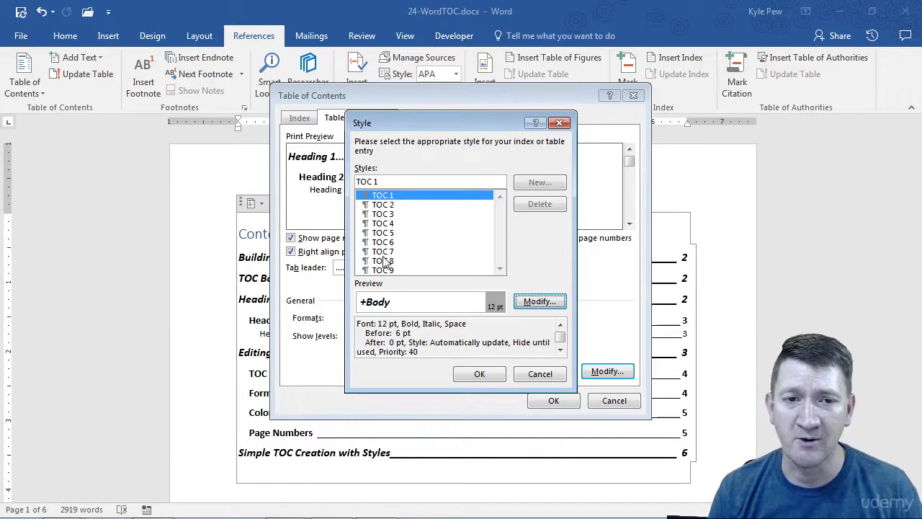
left_click(384, 197)
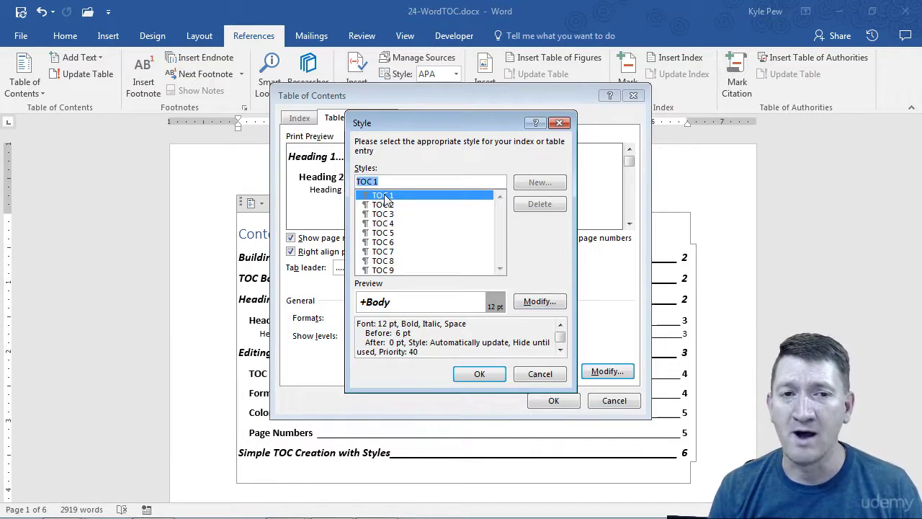
left_click_drag(391, 123, 500, 120)
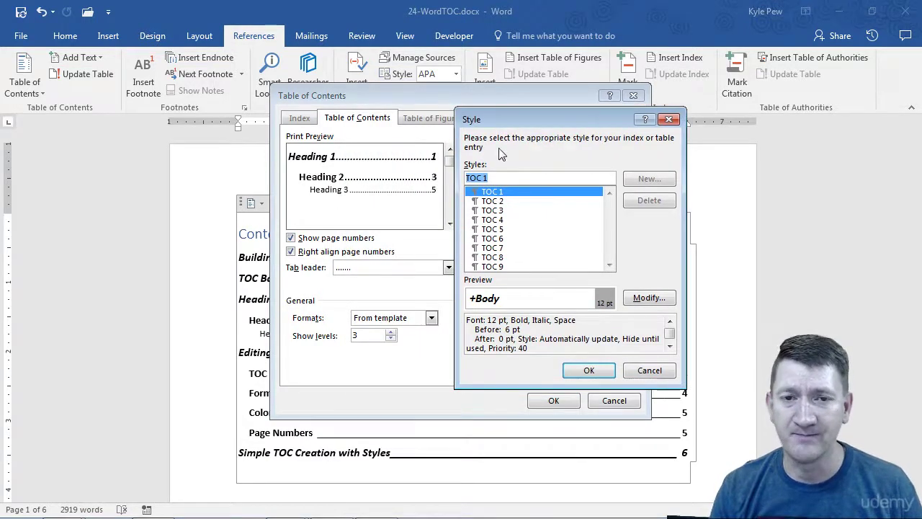
left_click_drag(540, 119, 464, 116)
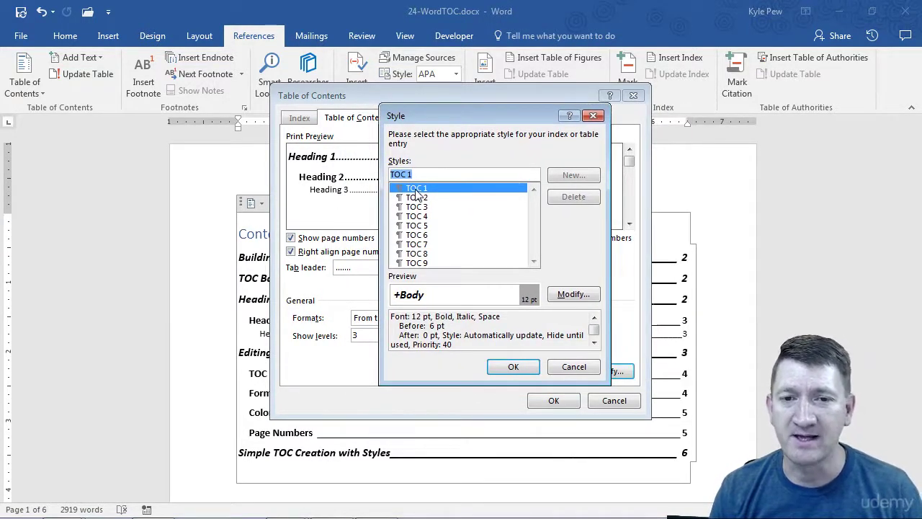
left_click(571, 296)
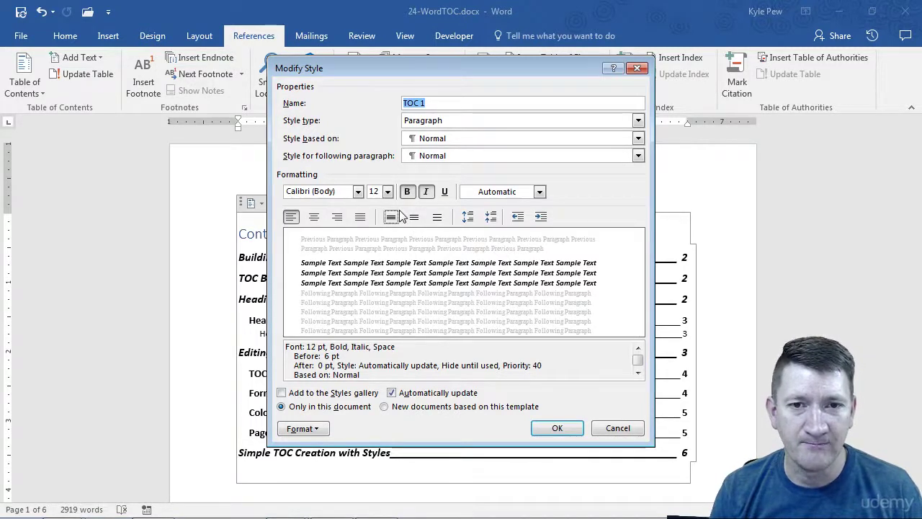
left_click(539, 192)
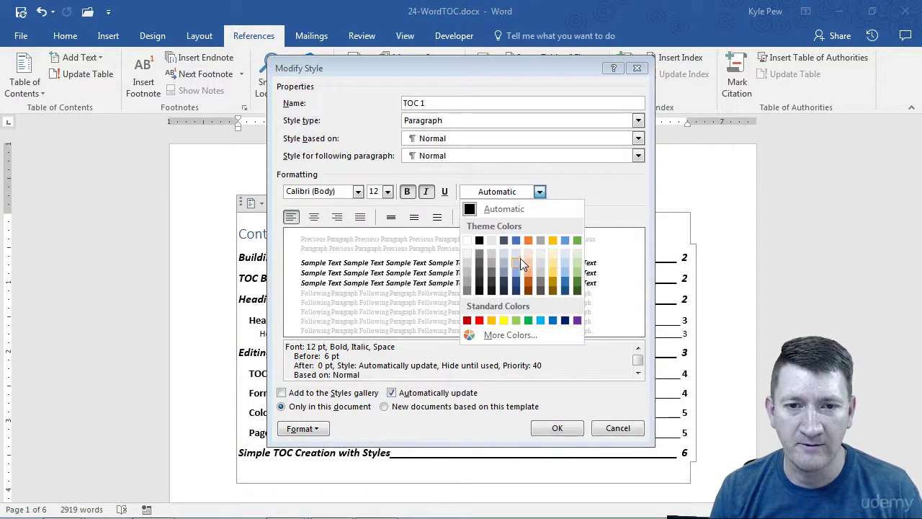
left_click(516, 286)
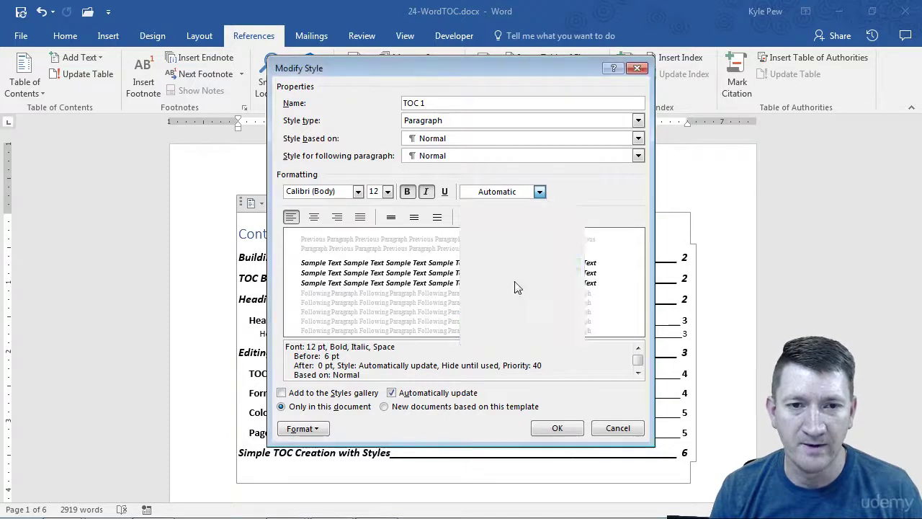
left_click(387, 191)
left_click(373, 261)
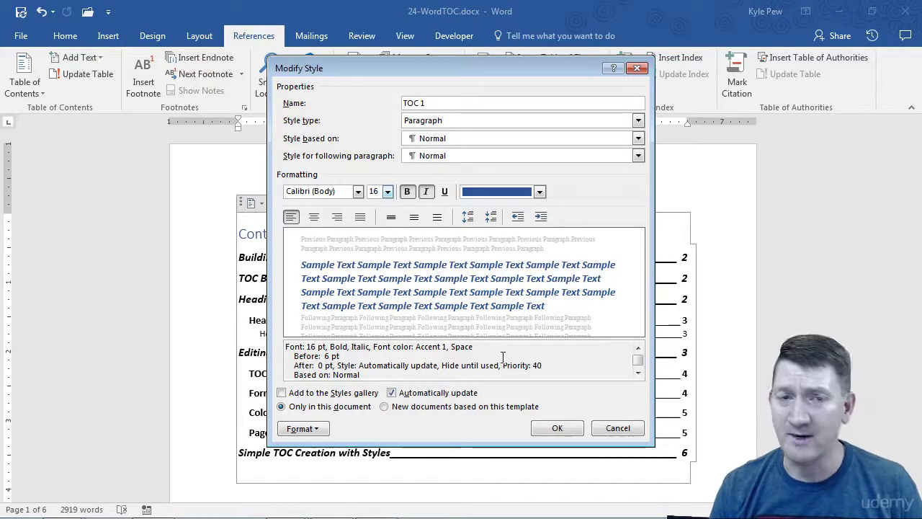
left_click(553, 428)
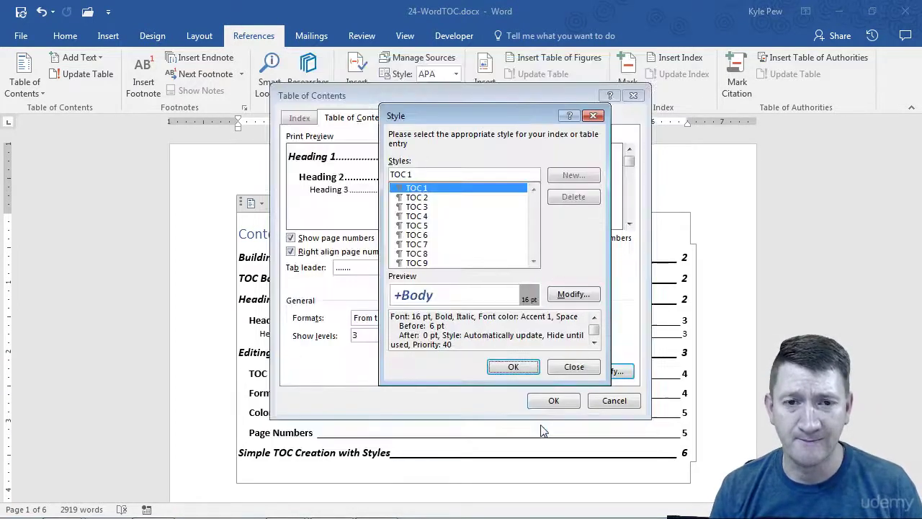
Change the TOC 2 style font colour to orange Accent 2
left_click(427, 200)
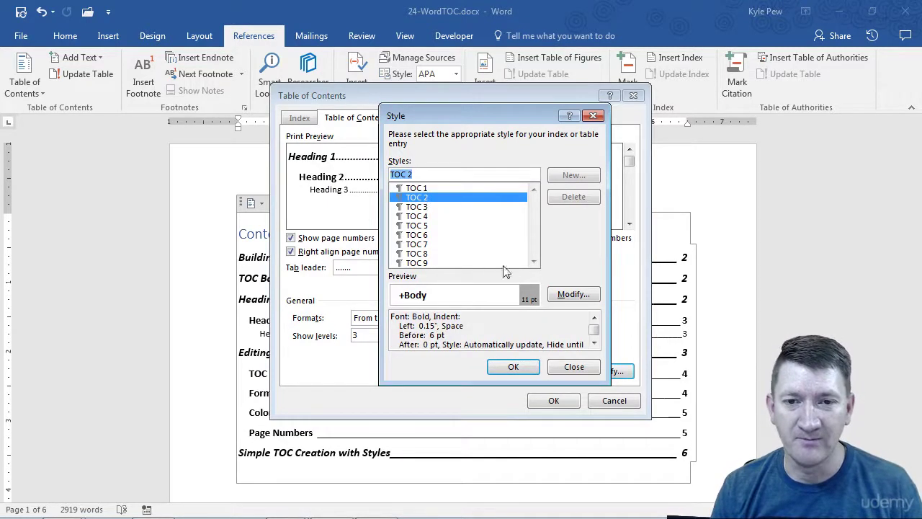
left_click(575, 298)
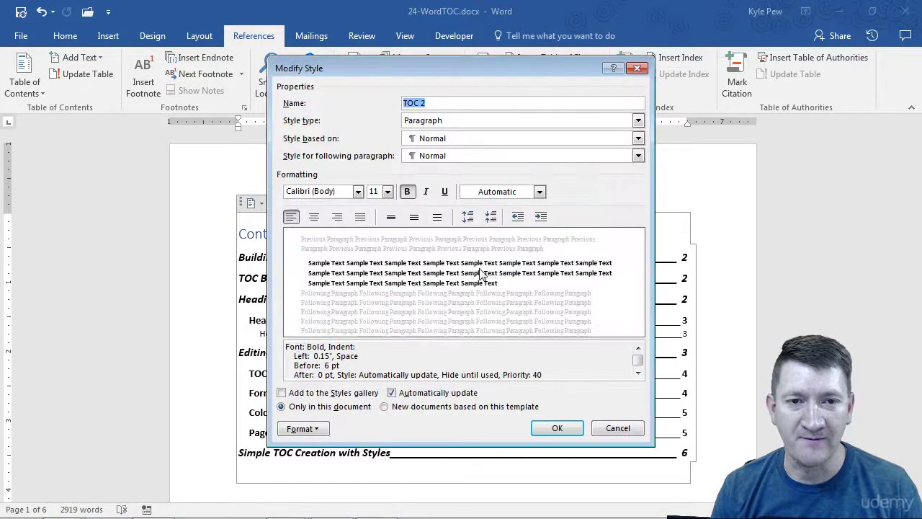
left_click(539, 192)
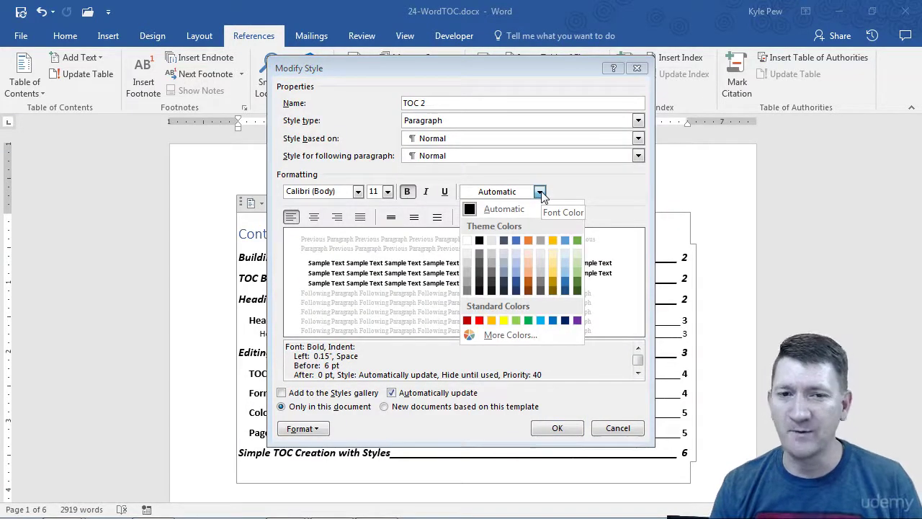
left_click(528, 282)
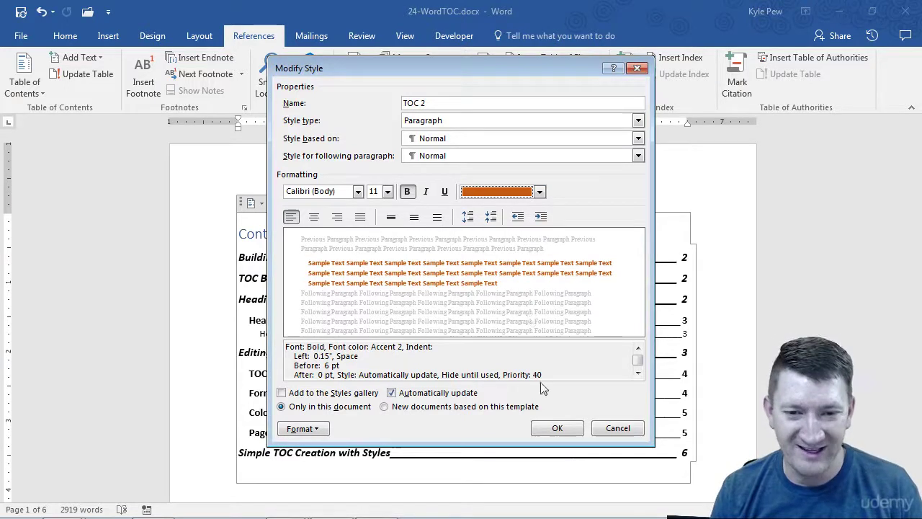
left_click(555, 430)
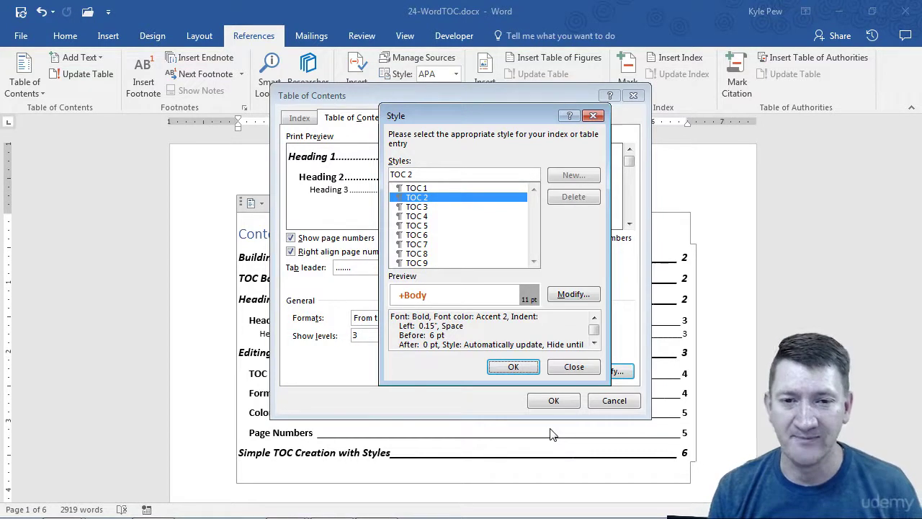
Accept the style and contents settings and replace the existing table of contents
left_click(513, 367)
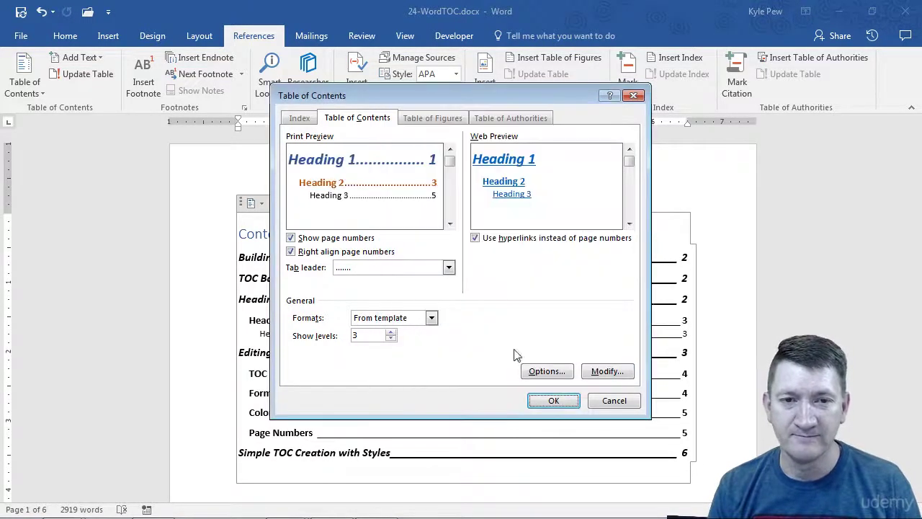
left_click(552, 399)
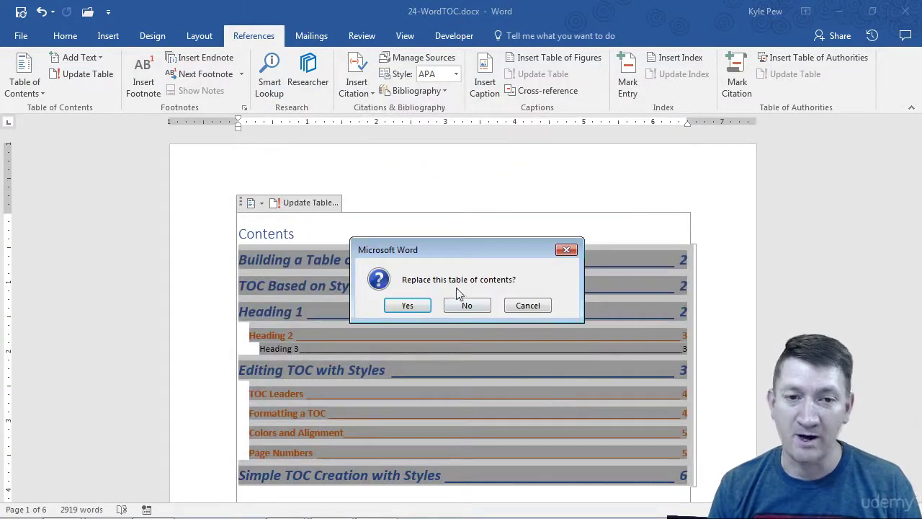
left_click(407, 306)
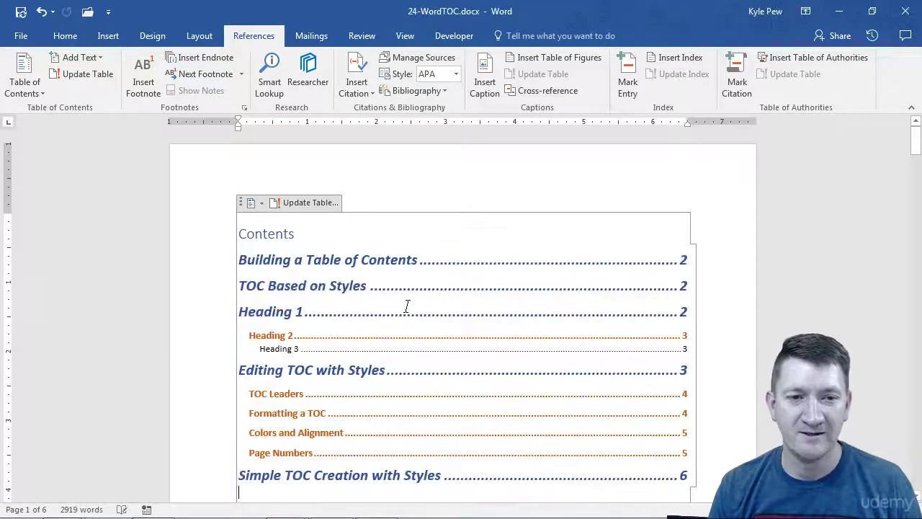